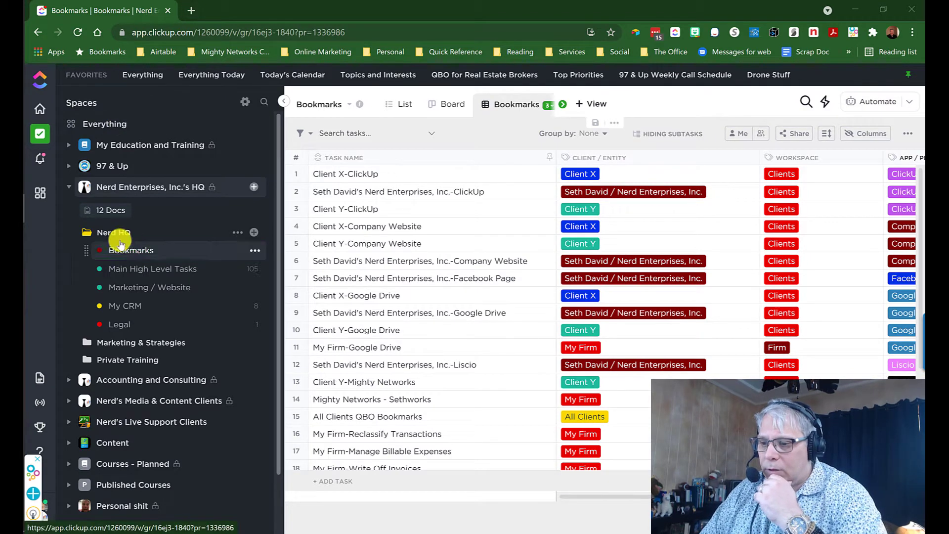
# Step: Open the Bookmarks list and show its table full-width without the sidebar
pyautogui.click(210, 251)
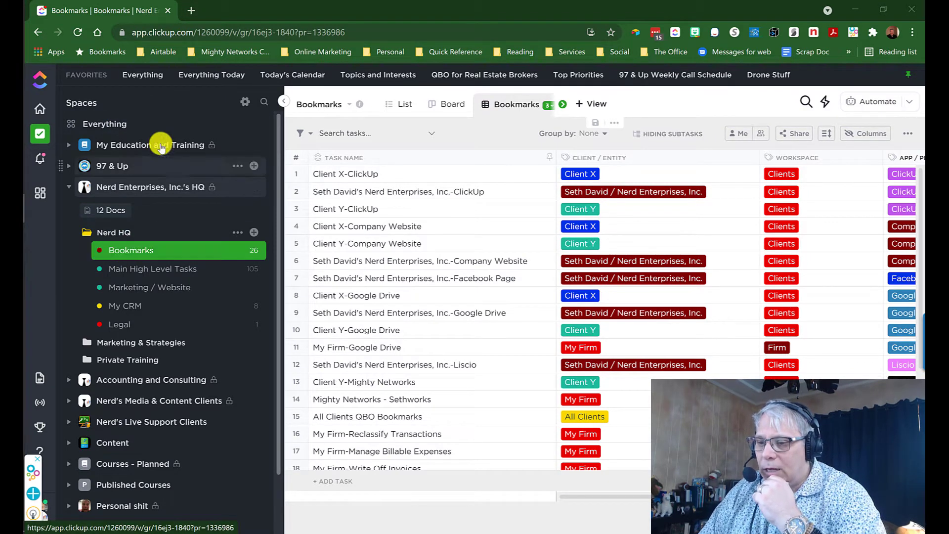
pyautogui.click(125, 251)
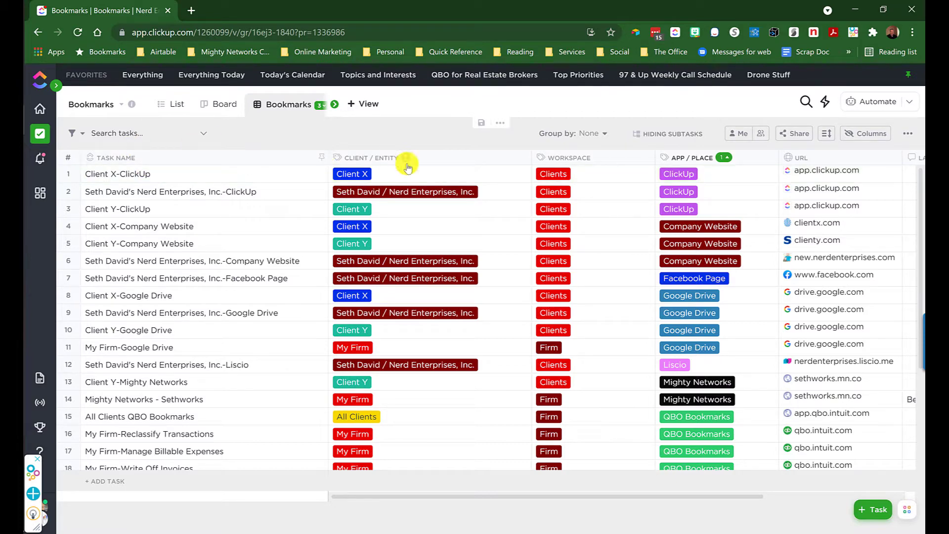
pyautogui.click(432, 161)
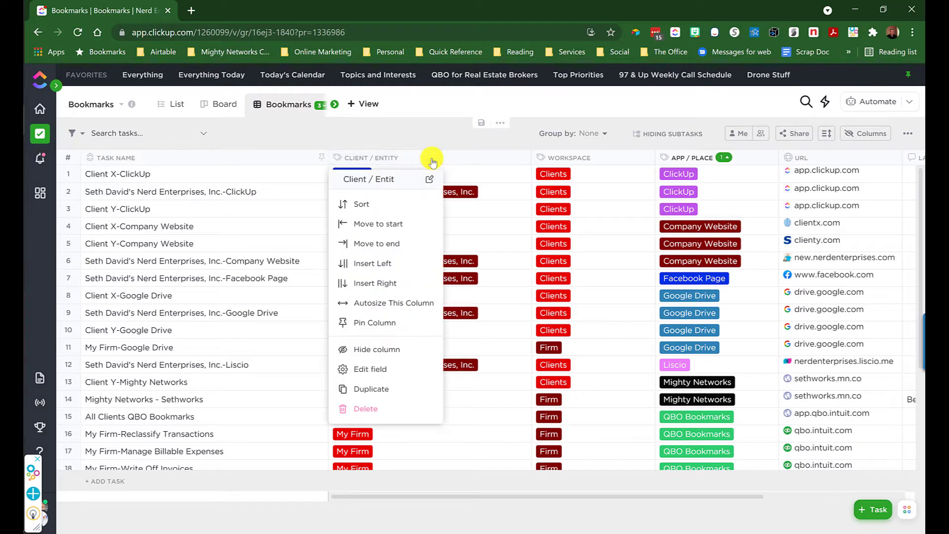
pyautogui.click(369, 373)
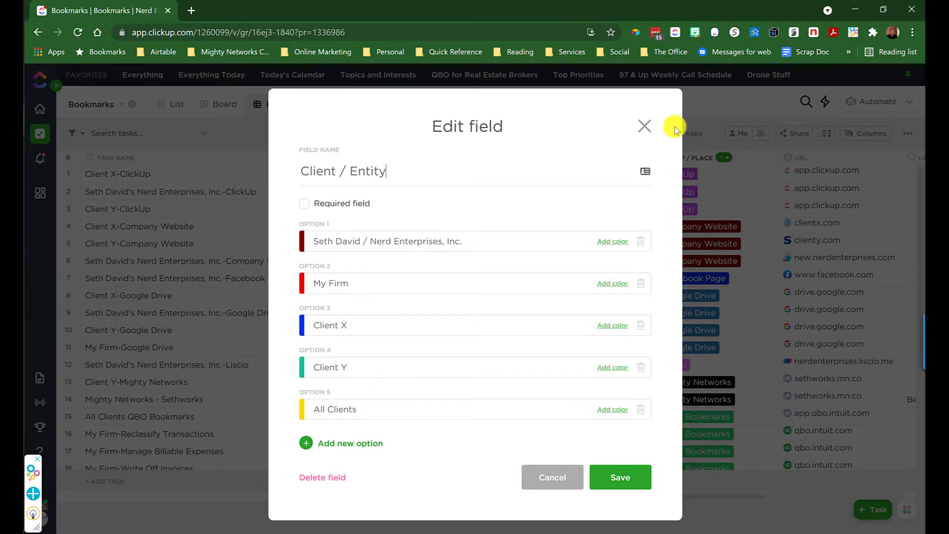
pyautogui.click(645, 124)
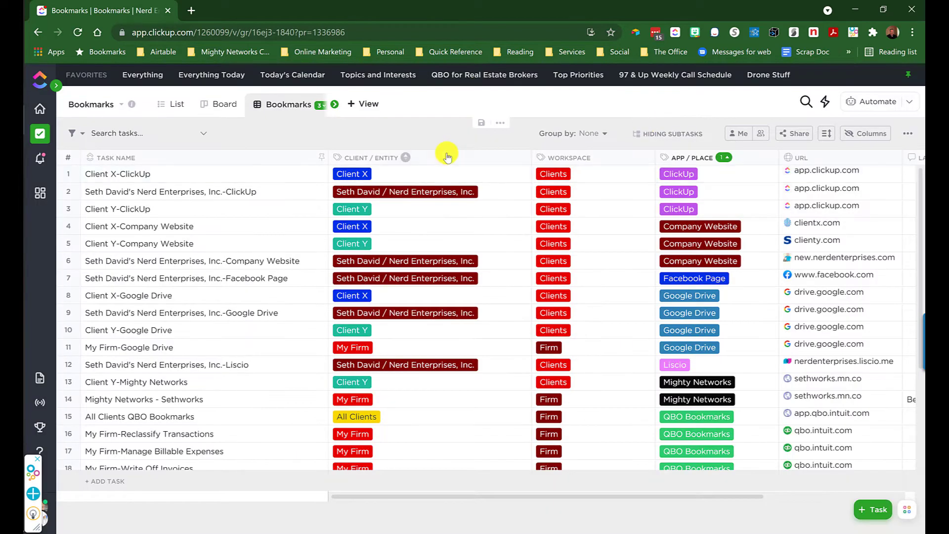
pyautogui.click(576, 159)
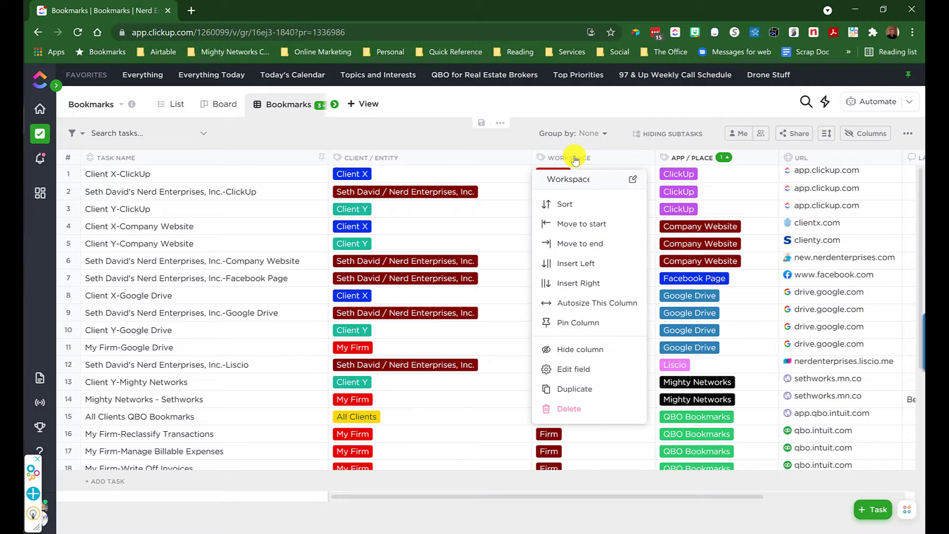
pyautogui.click(563, 372)
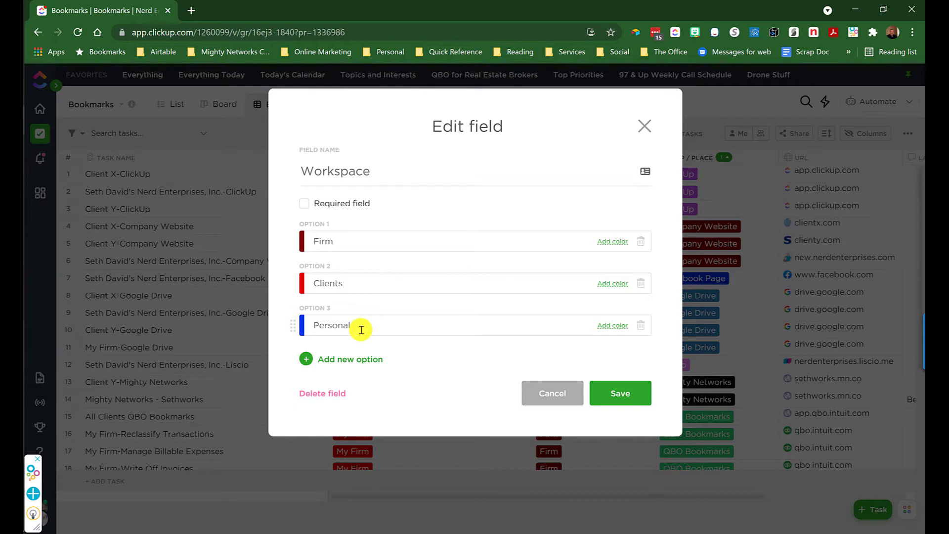
pyautogui.click(648, 126)
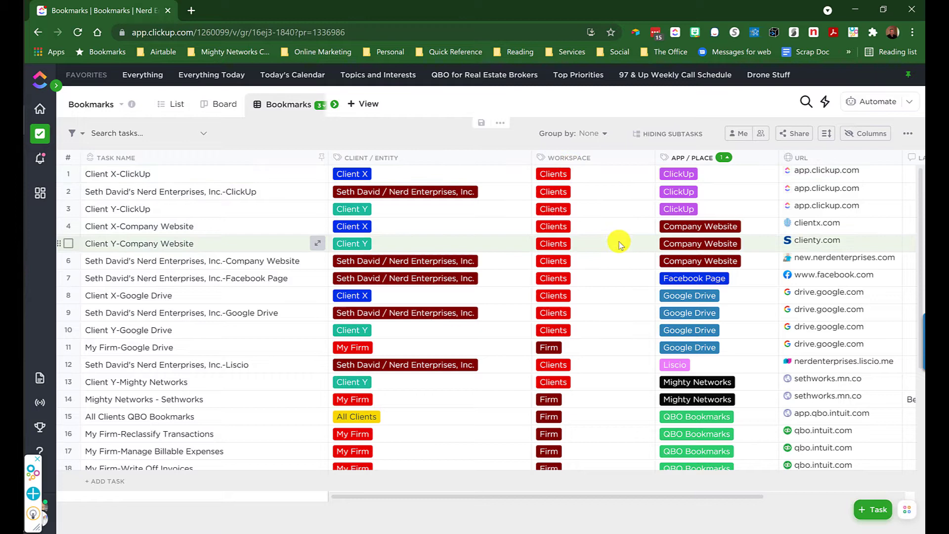
pyautogui.click(696, 160)
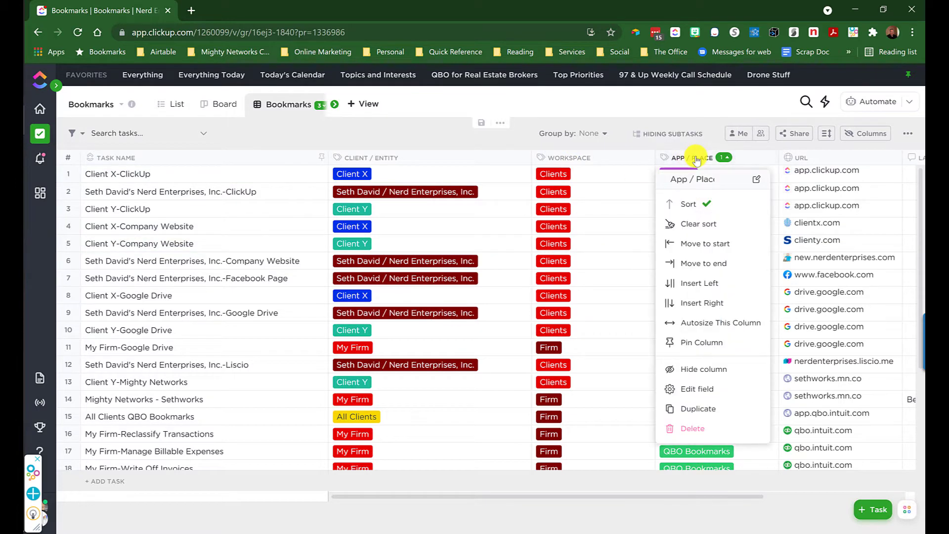
pyautogui.click(689, 389)
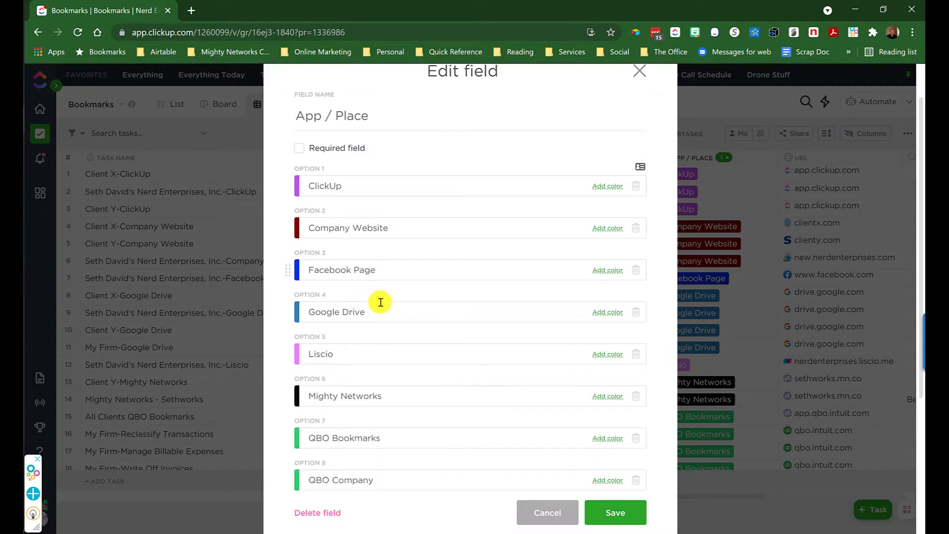
pyautogui.scroll(-1, 380, 302)
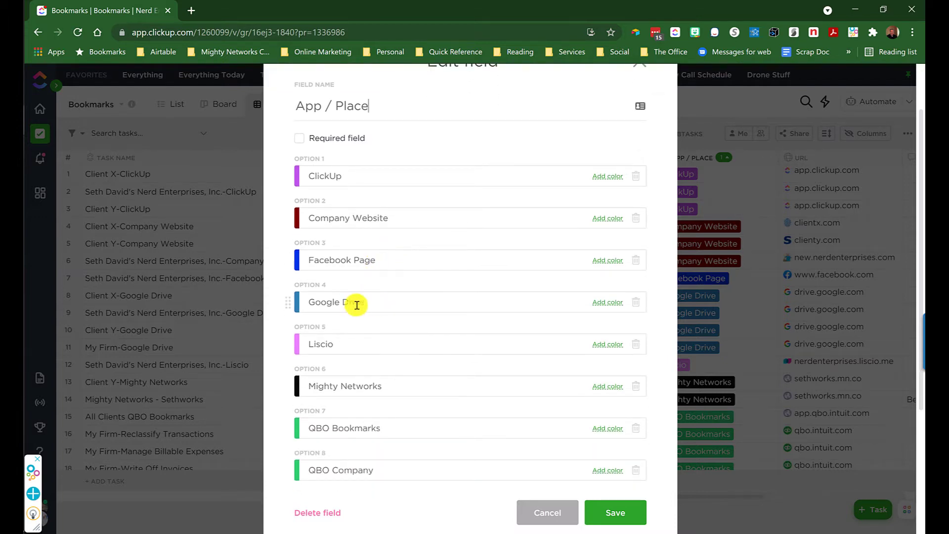
pyautogui.scroll(-3, 348, 336)
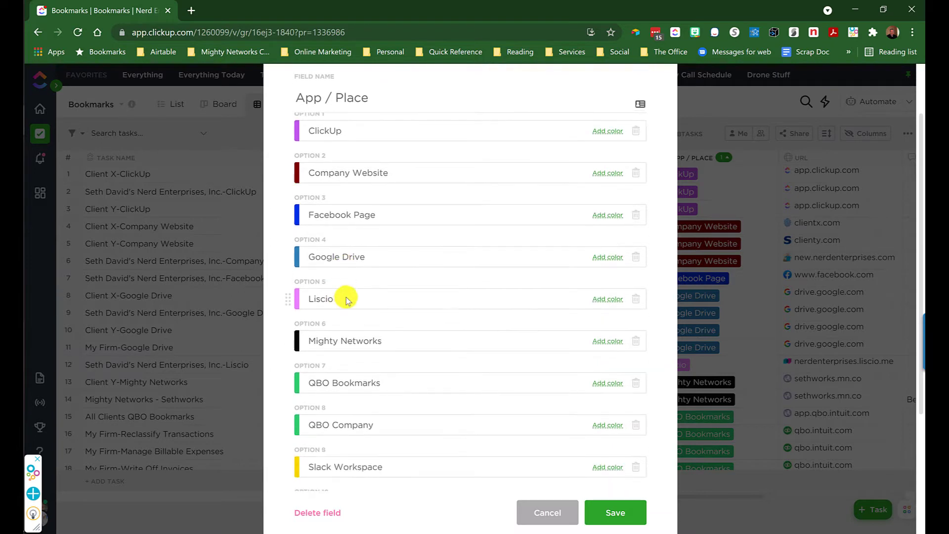
pyautogui.scroll(-6, 395, 319)
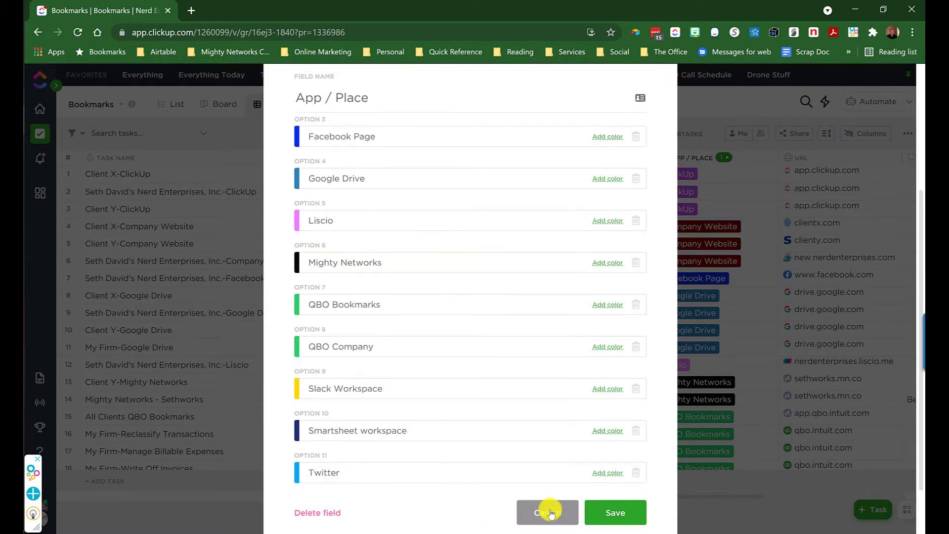
pyautogui.click(548, 511)
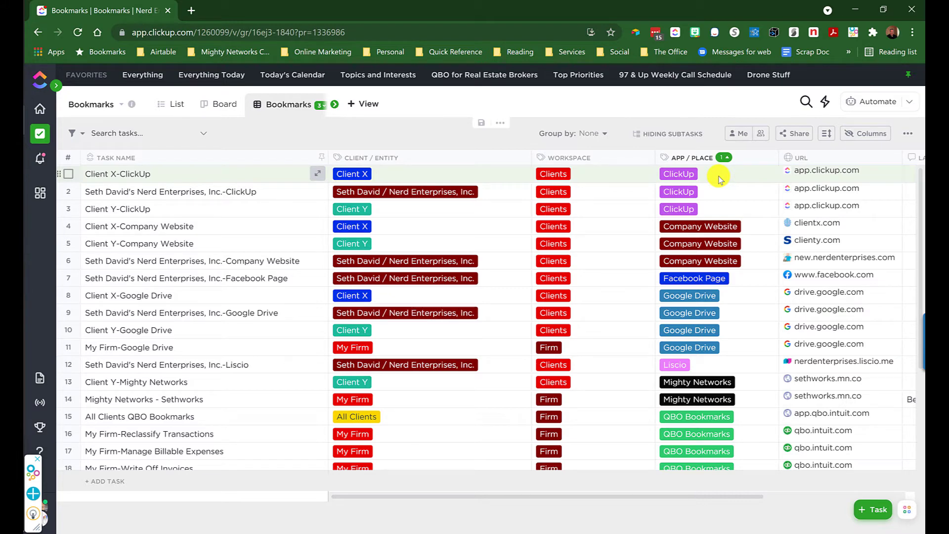
# Step: Review the bookmark rows and make the URL column slightly wider
pyautogui.hscroll(5, 717, 180)
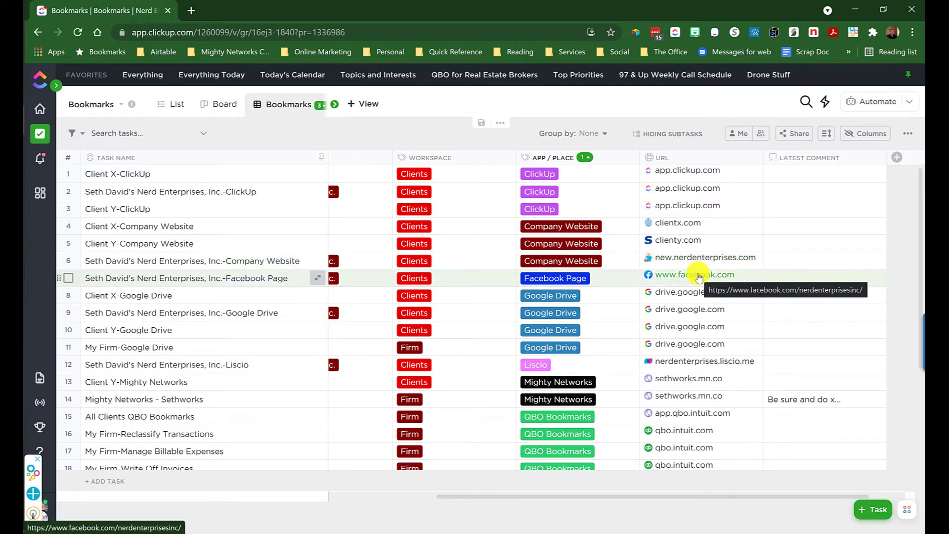
pyautogui.scroll(-1, 699, 281)
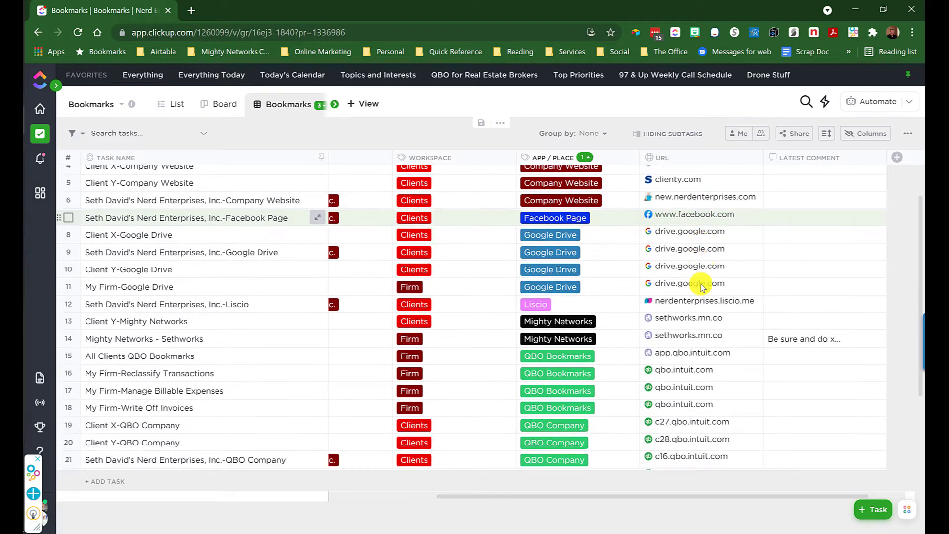
pyautogui.scroll(-1, 700, 291)
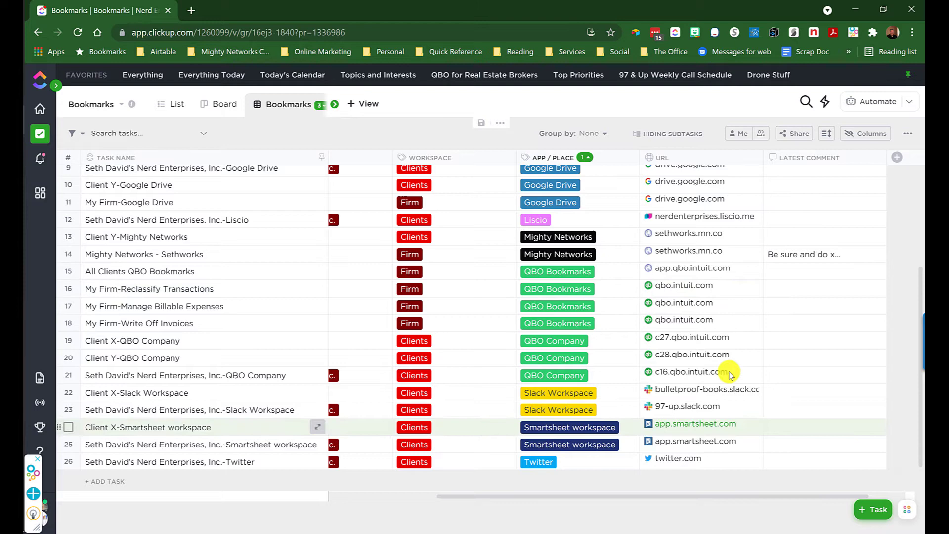
pyautogui.scroll(1, 716, 382)
pyautogui.scroll(2, 717, 382)
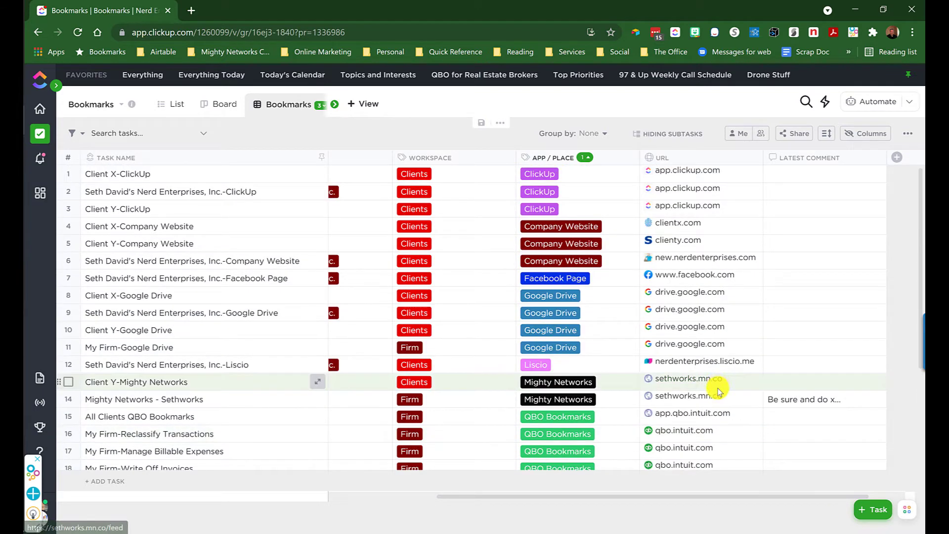
pyautogui.moveTo(760, 161); pyautogui.dragTo(784, 157)
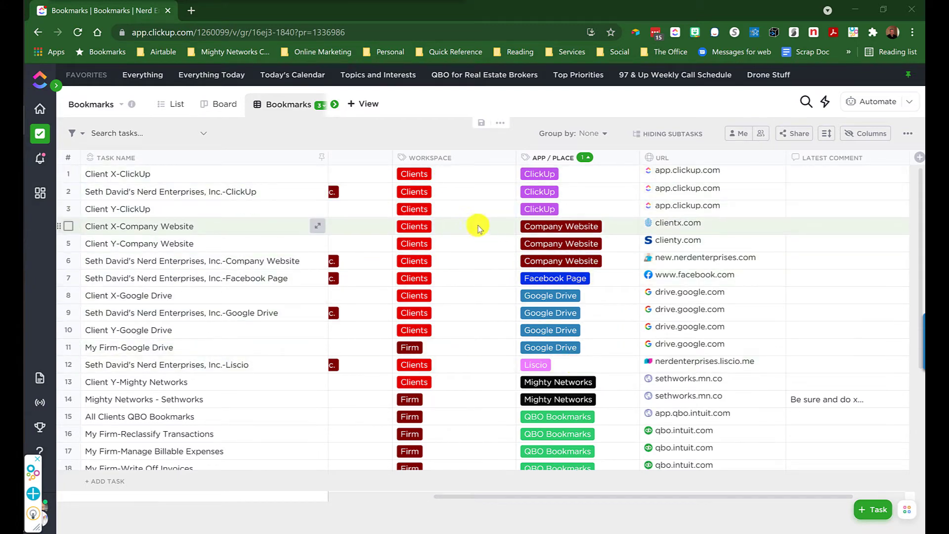
pyautogui.hscroll(-2, 474, 222)
pyautogui.hscroll(-2, 470, 224)
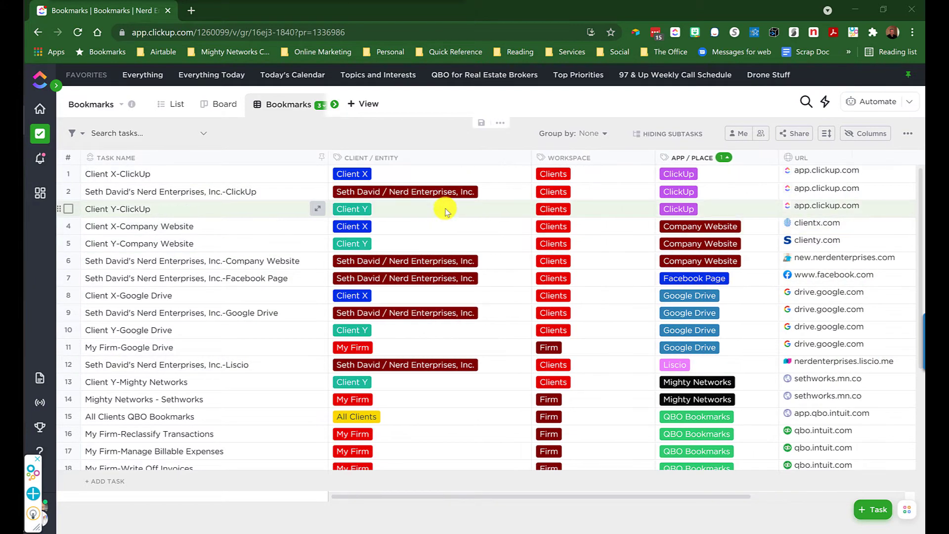
# Step: Group rows by the Client / Entity custom field into All Clients, Client X, Client Y and My Firm
pyautogui.click(596, 133)
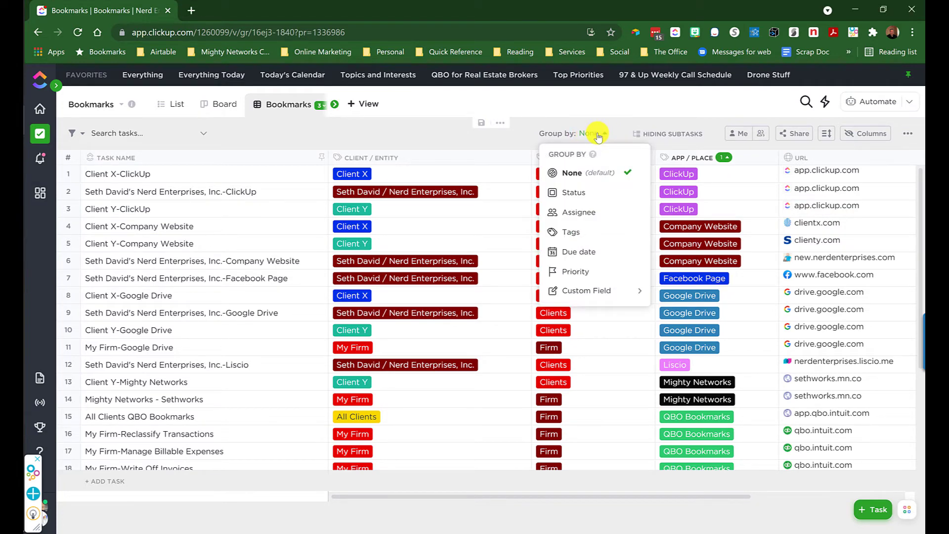
pyautogui.click(605, 293)
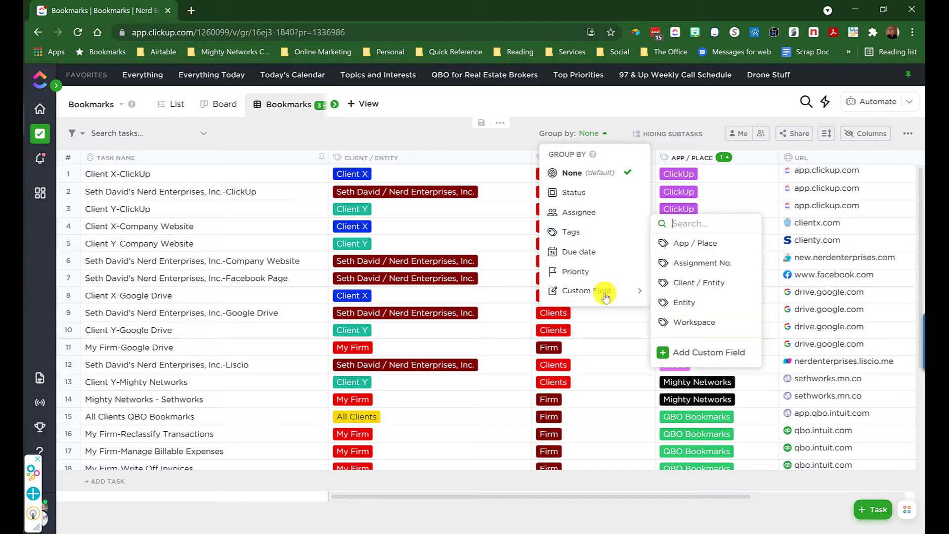
pyautogui.click(711, 284)
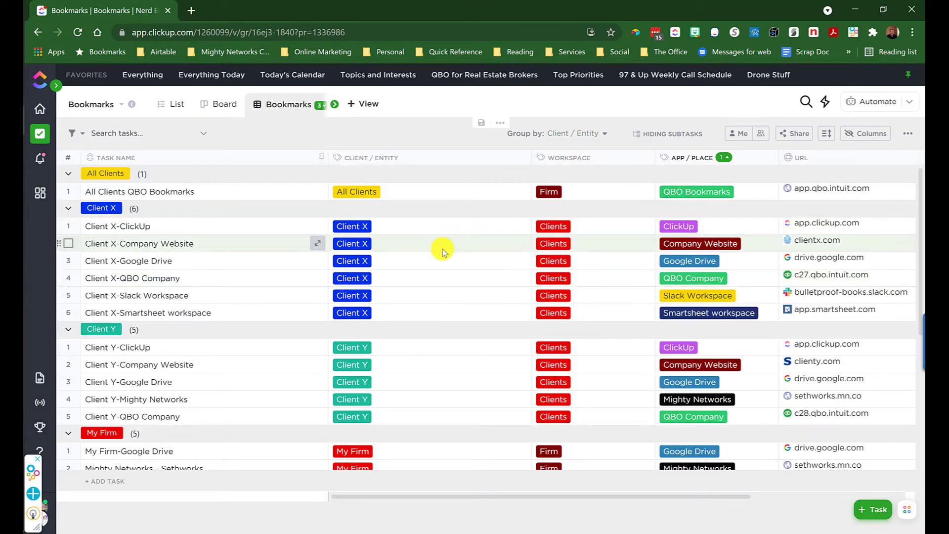
pyautogui.scroll(-2, 441, 251)
pyautogui.scroll(2, 435, 258)
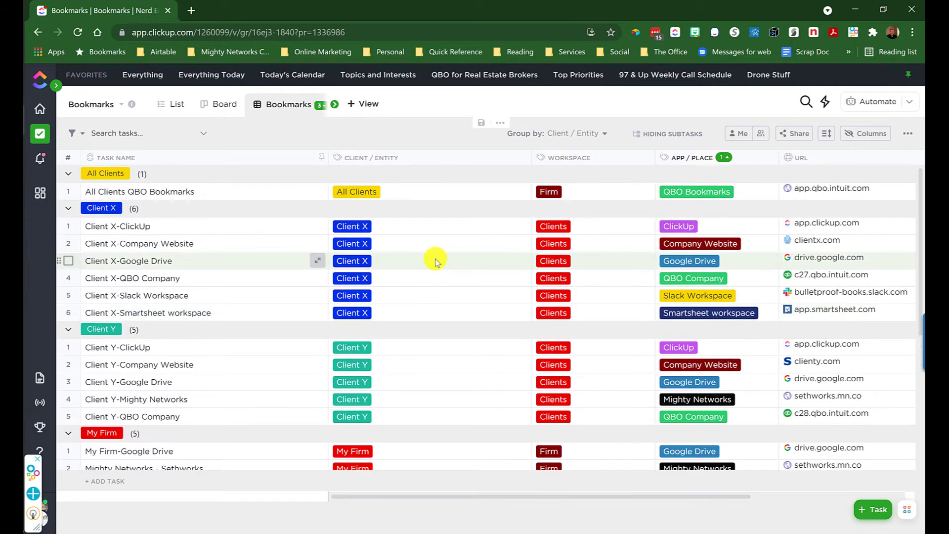
pyautogui.scroll(-4, 430, 244)
# Step: Switch the Bookmarks table's grouping back to None
pyautogui.scroll(-1, 428, 247)
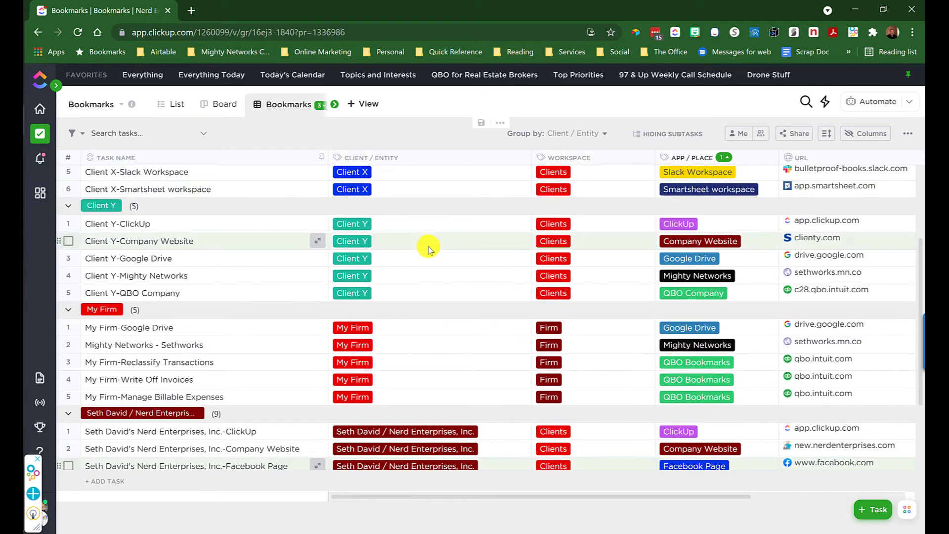
pyautogui.scroll(5, 429, 251)
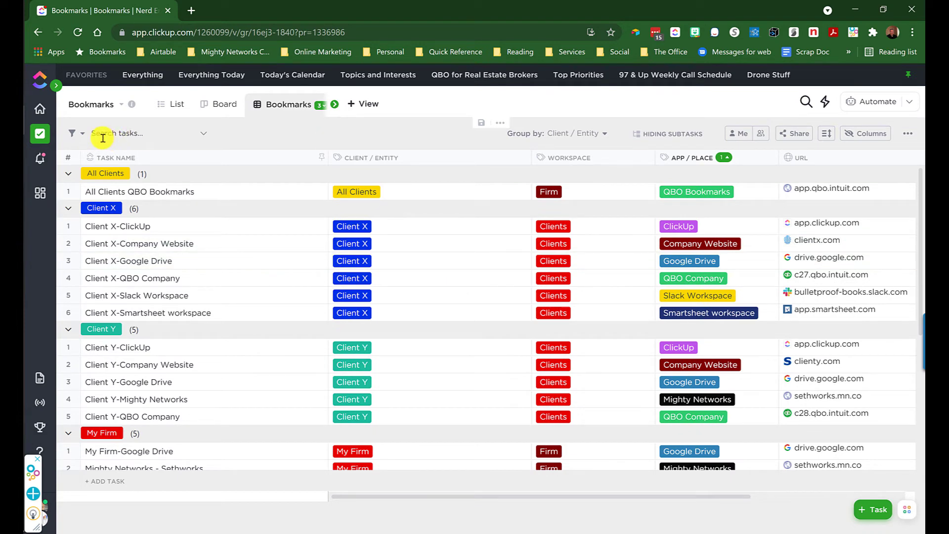
pyautogui.click(81, 134)
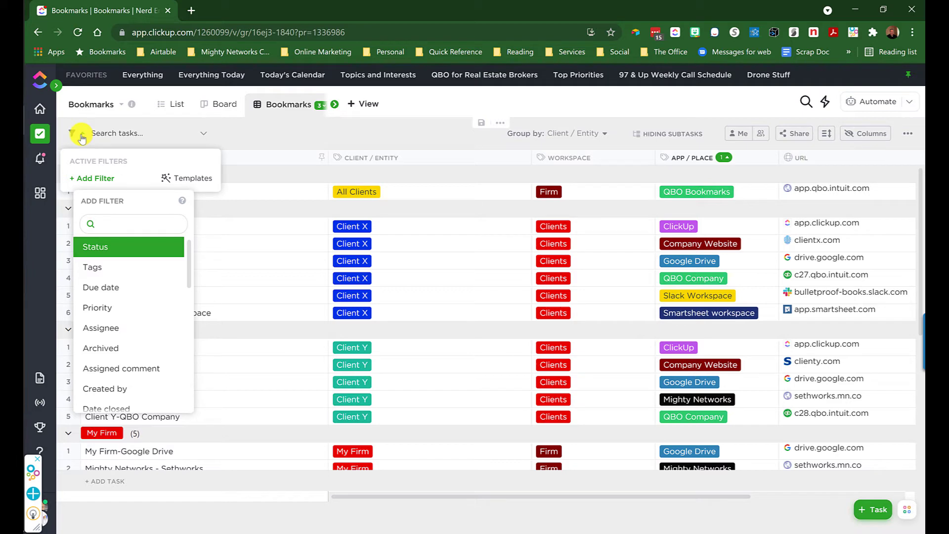
pyautogui.click(592, 139)
pyautogui.click(592, 138)
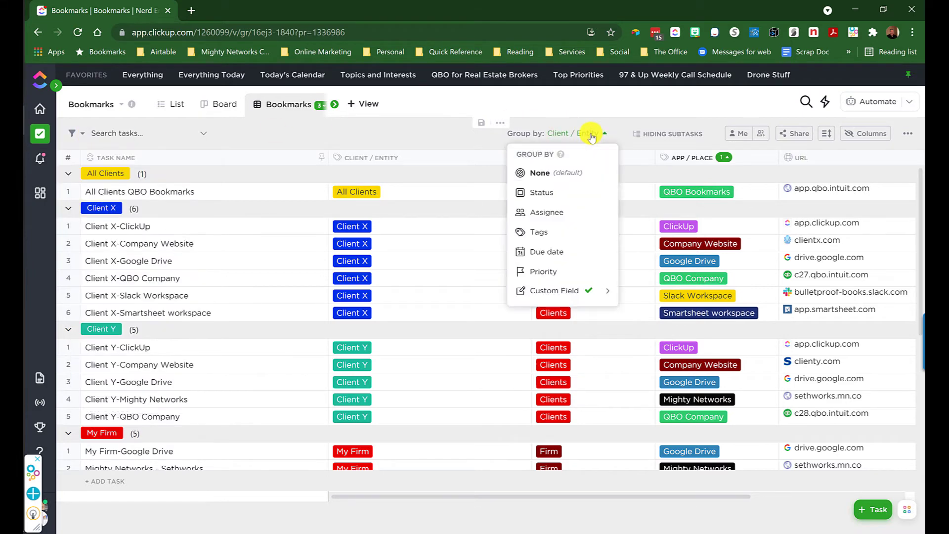
pyautogui.click(537, 174)
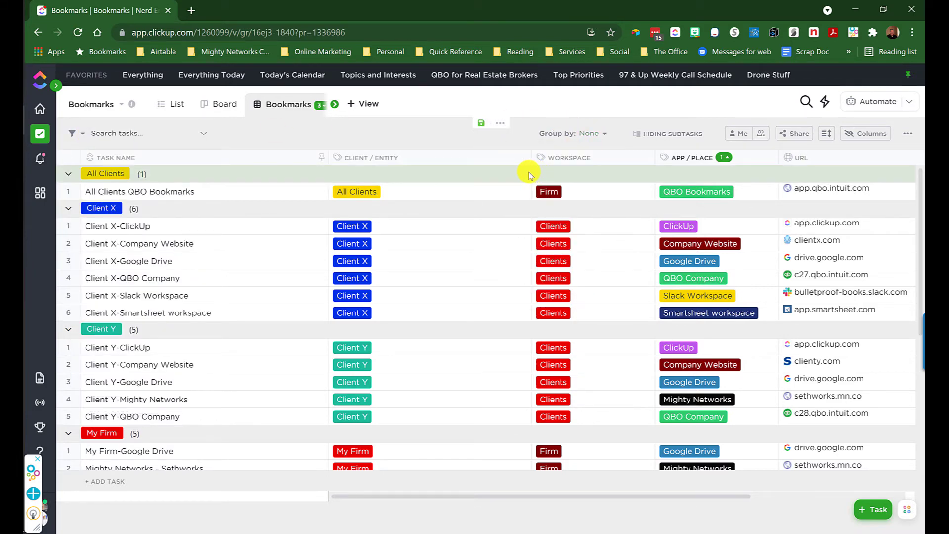
# Step: Filter Client / Entity to the owner's firm, leaving nine bookmark tasks
pyautogui.click(72, 133)
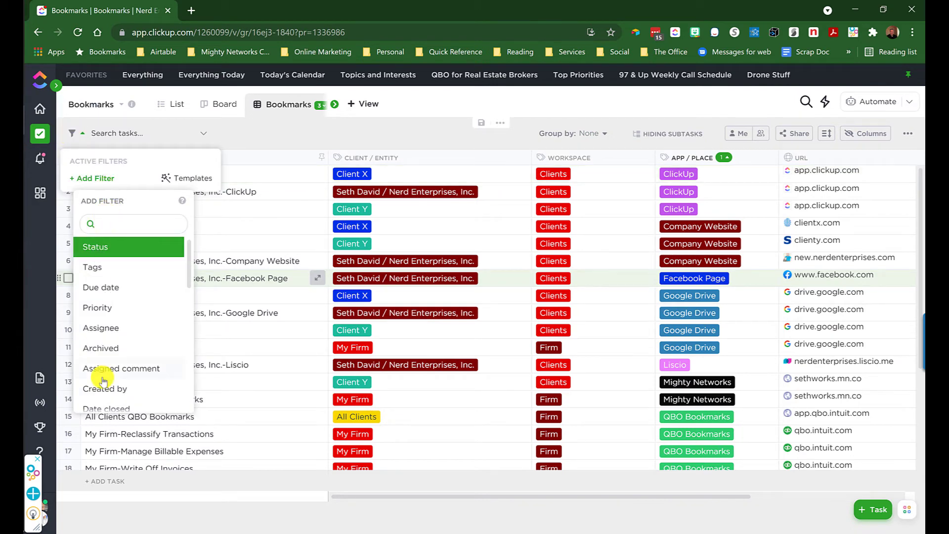
pyautogui.write('cl')
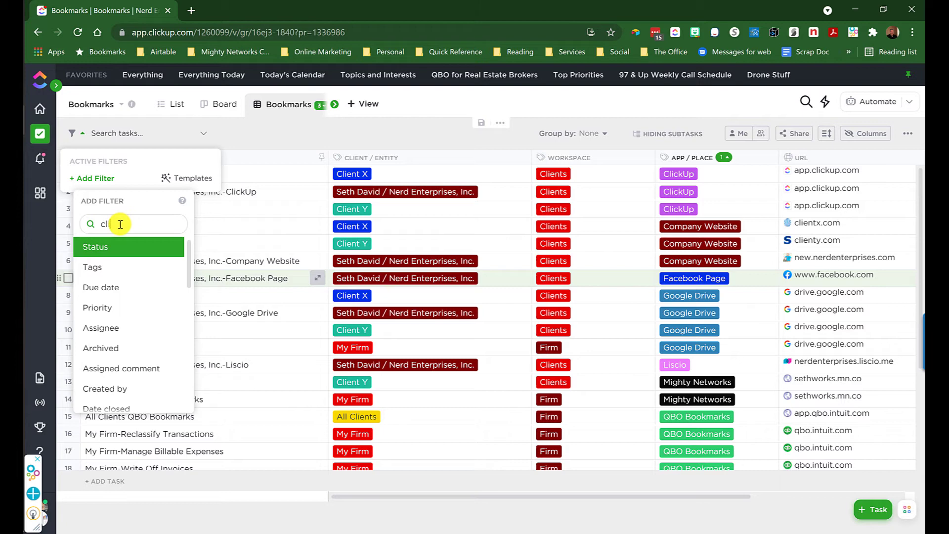
pyautogui.write('ie')
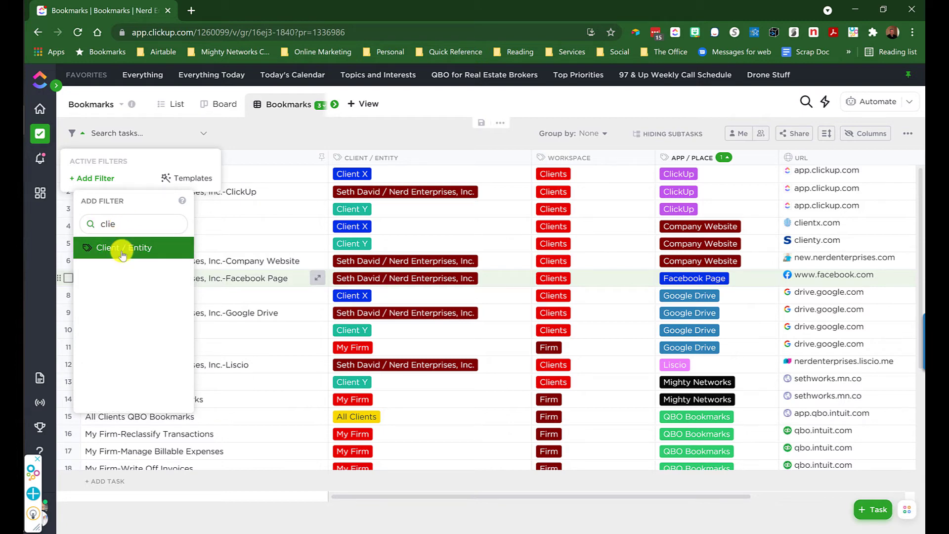
pyautogui.click(121, 248)
pyautogui.click(290, 191)
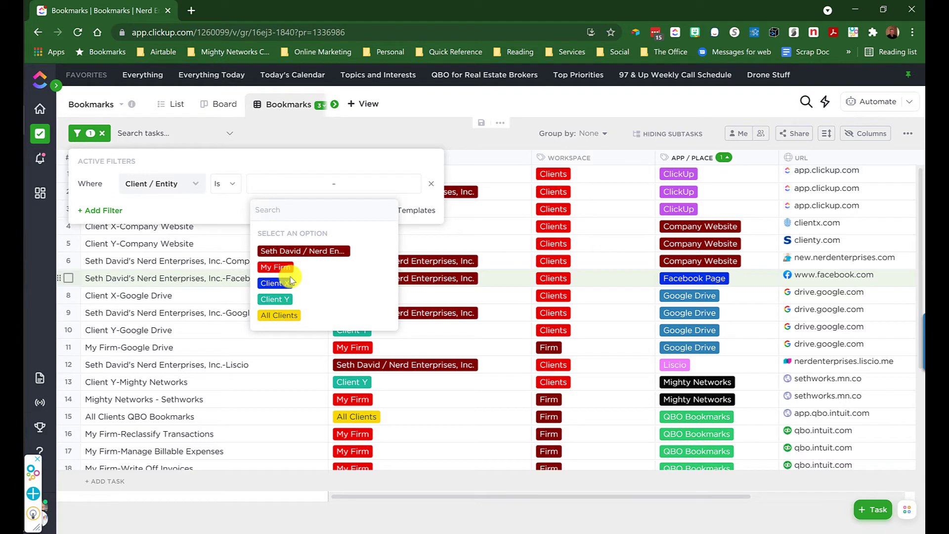
pyautogui.click(303, 252)
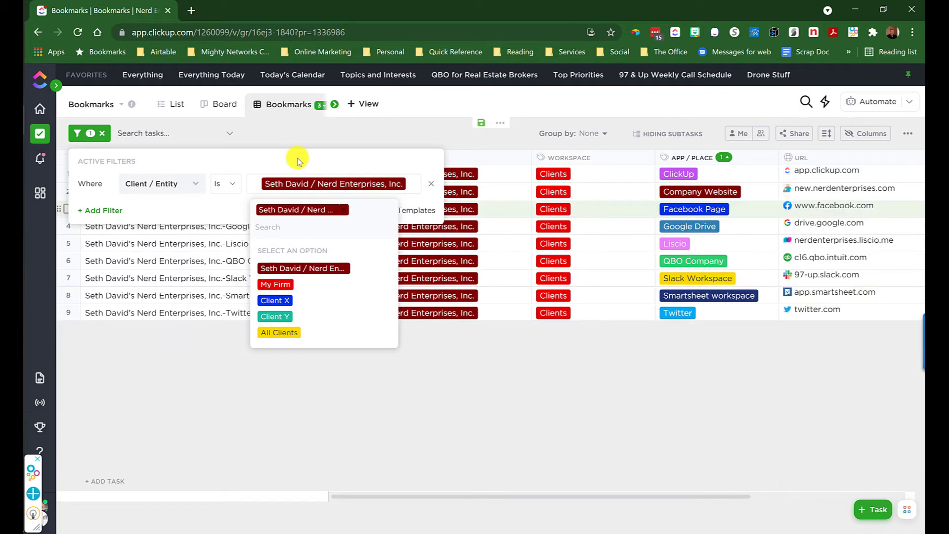
pyautogui.click(297, 160)
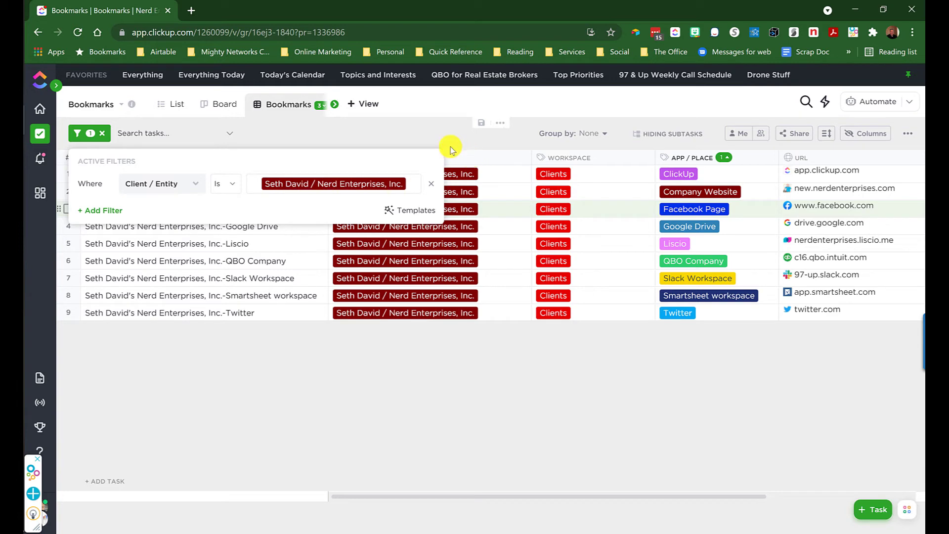
pyautogui.click(479, 143)
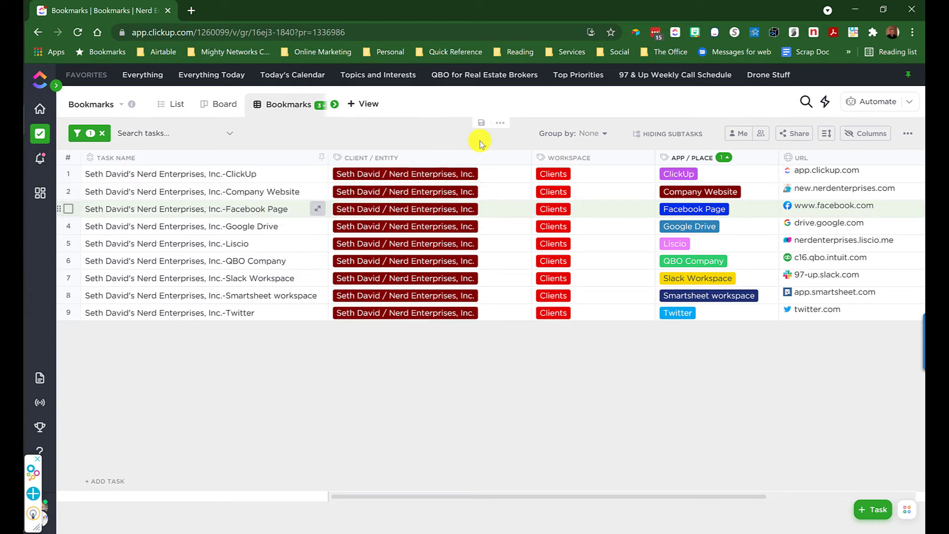
# Step: Open a bookmark's URL in a new browser tab, then close it and return to Bookmarks
pyautogui.click(825, 172)
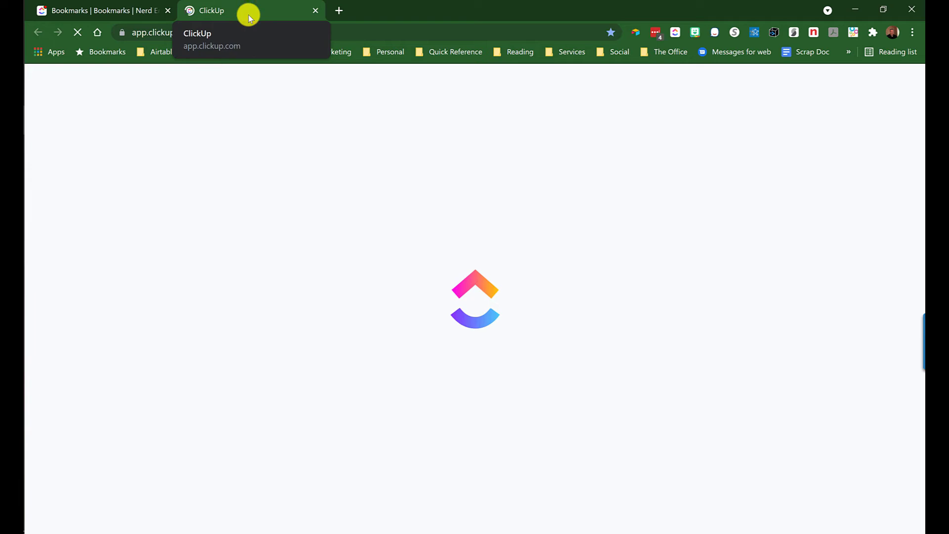
pyautogui.click(120, 19)
pyautogui.click(230, 12)
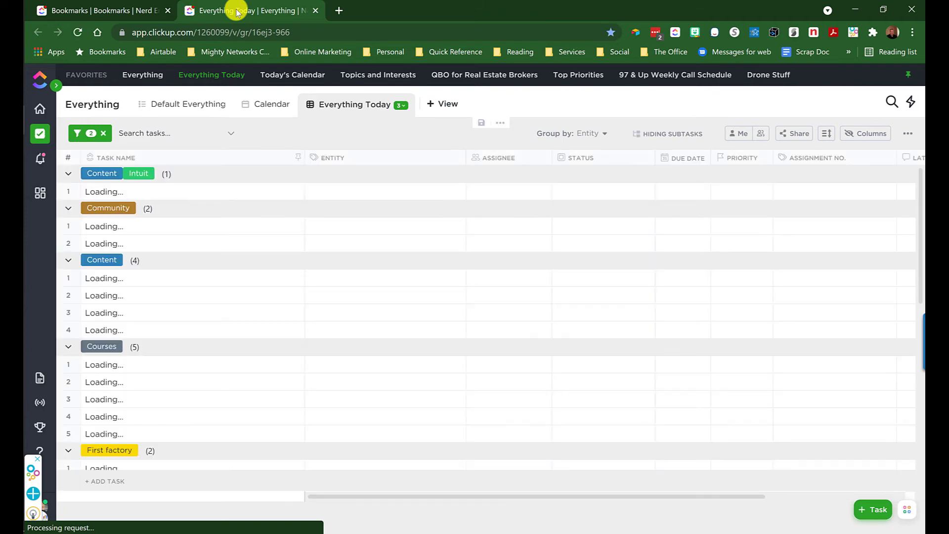
pyautogui.click(316, 10)
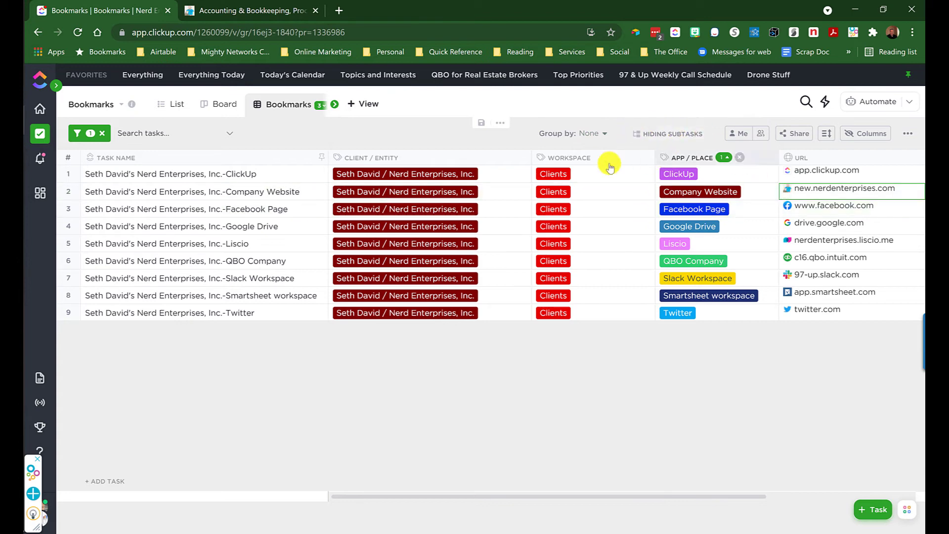
# Step: Remove the Client / Entity filter so every bookmark shows, and bring up the saved views list
pyautogui.click(79, 134)
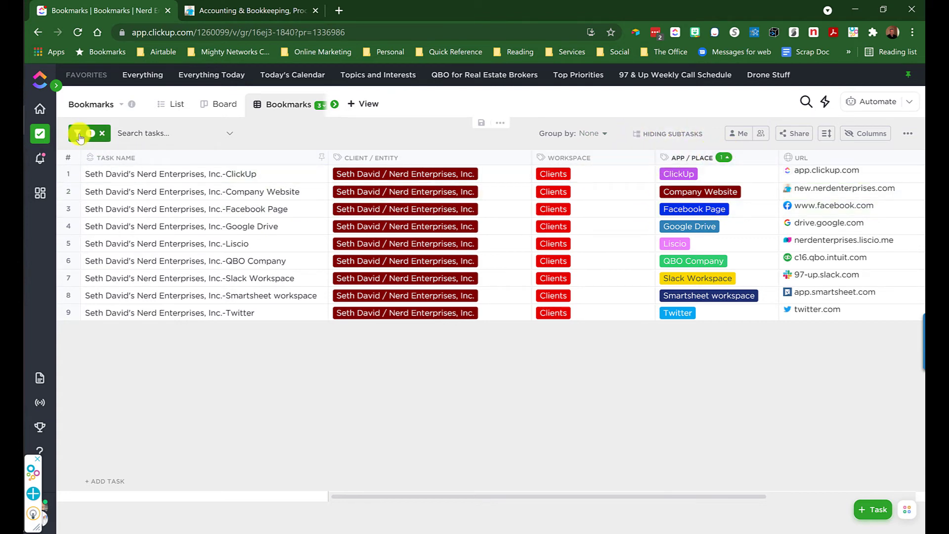
pyautogui.click(79, 134)
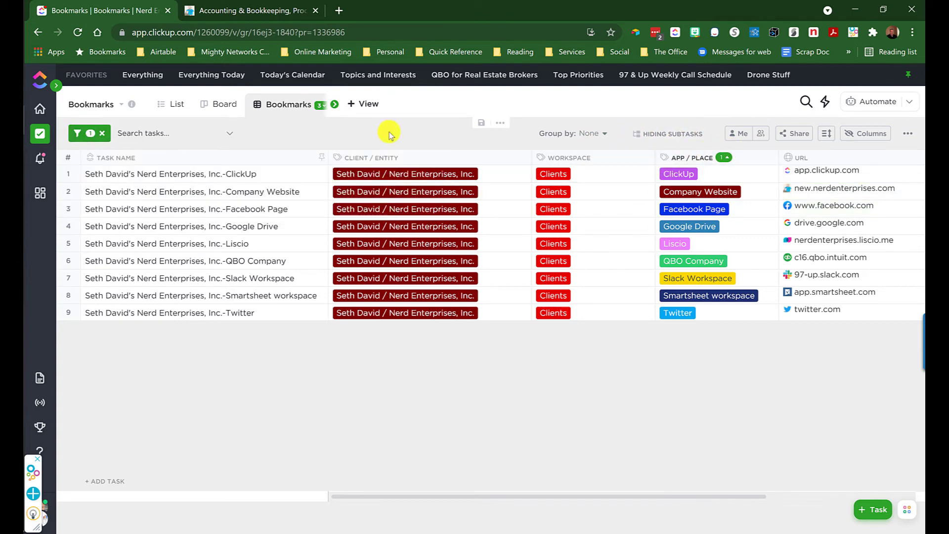
pyautogui.click(274, 107)
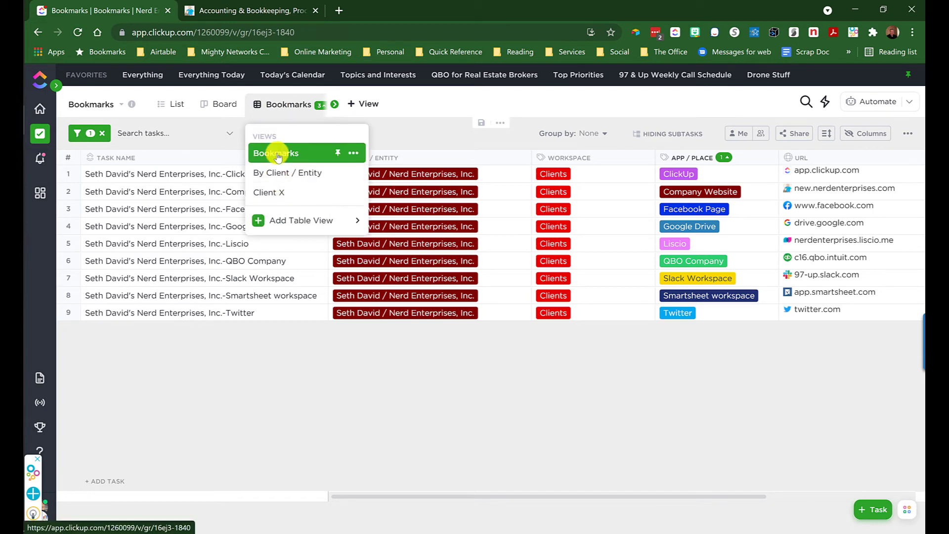
pyautogui.click(103, 133)
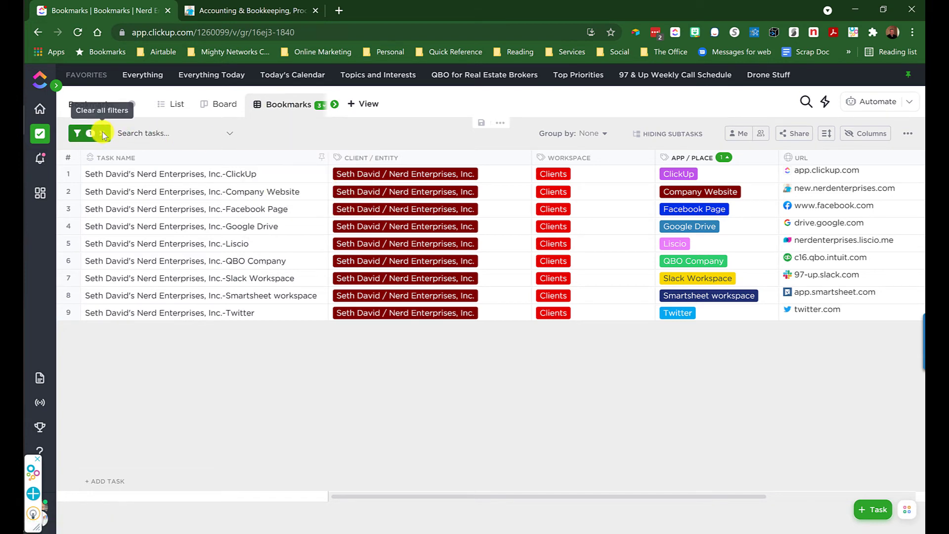
pyautogui.click(103, 134)
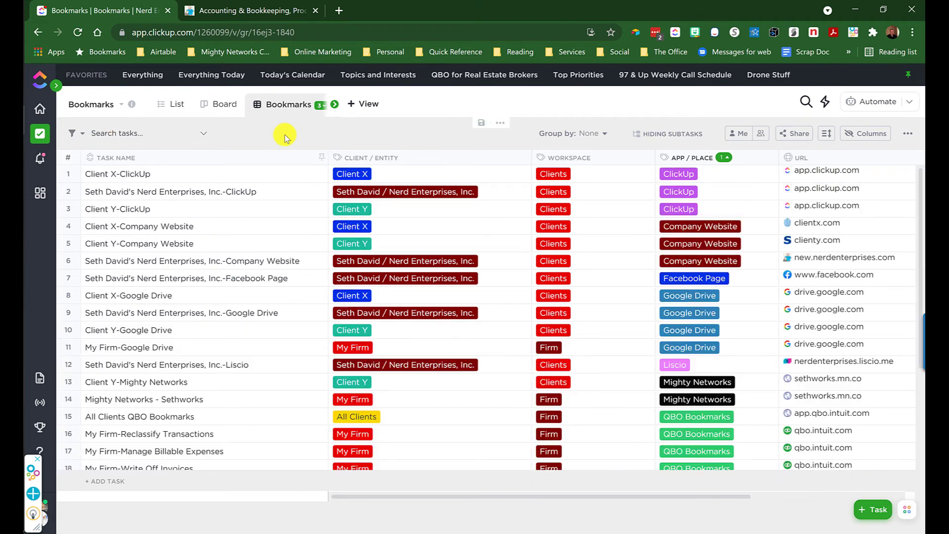
pyautogui.click(291, 105)
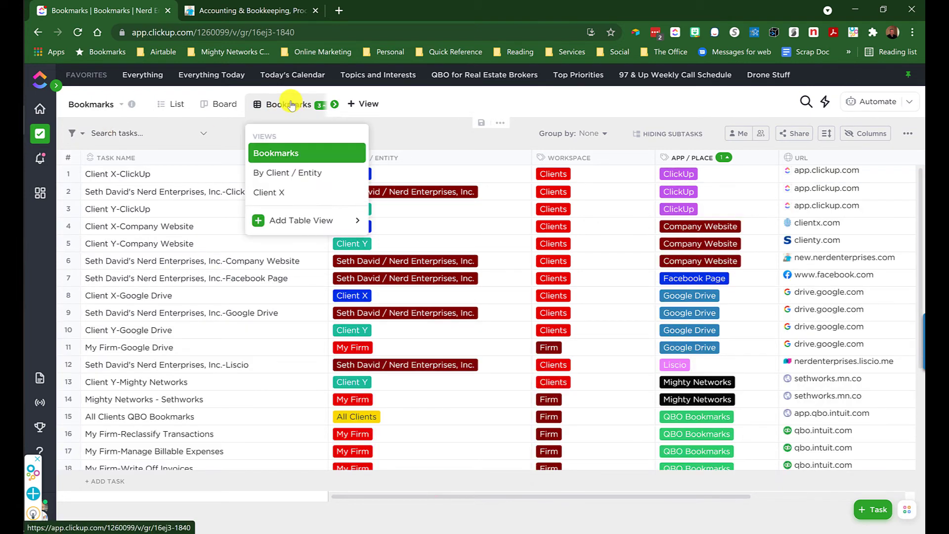
# Step: Switch to the By Client / Entity view, then to the saved Client X view
pyautogui.click(290, 174)
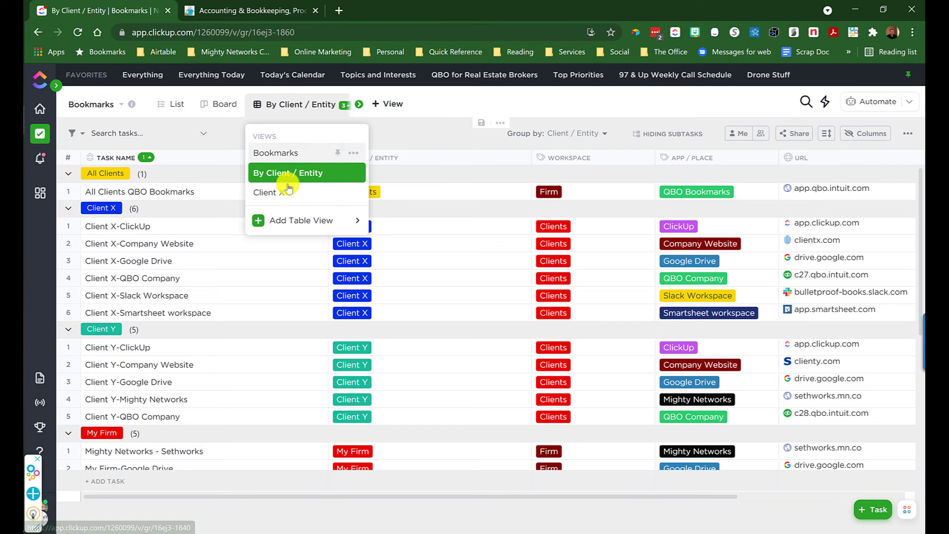
pyautogui.click(272, 192)
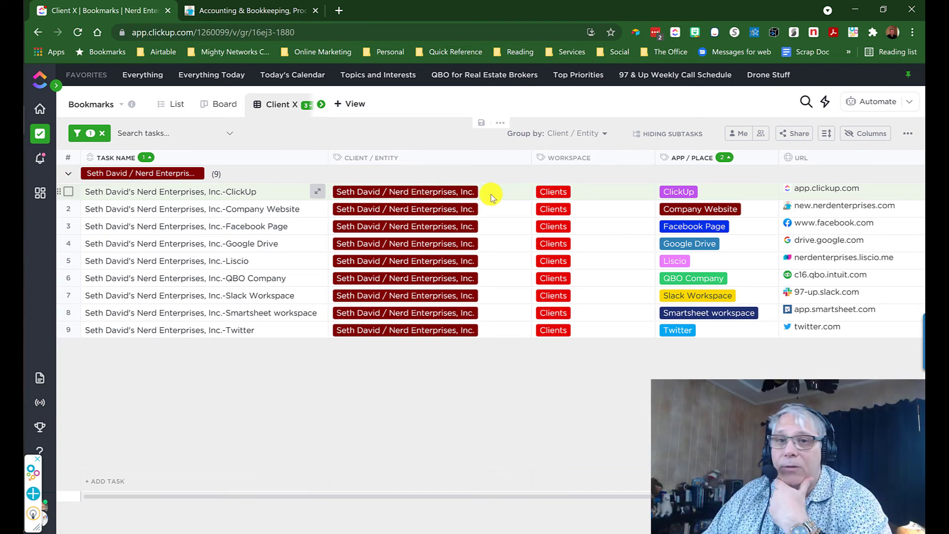
pyautogui.click(578, 136)
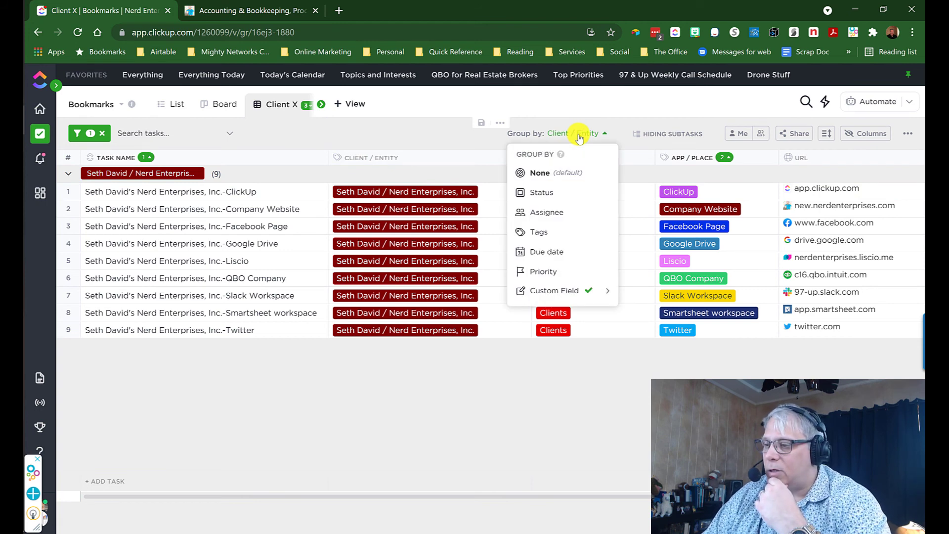
pyautogui.click(459, 382)
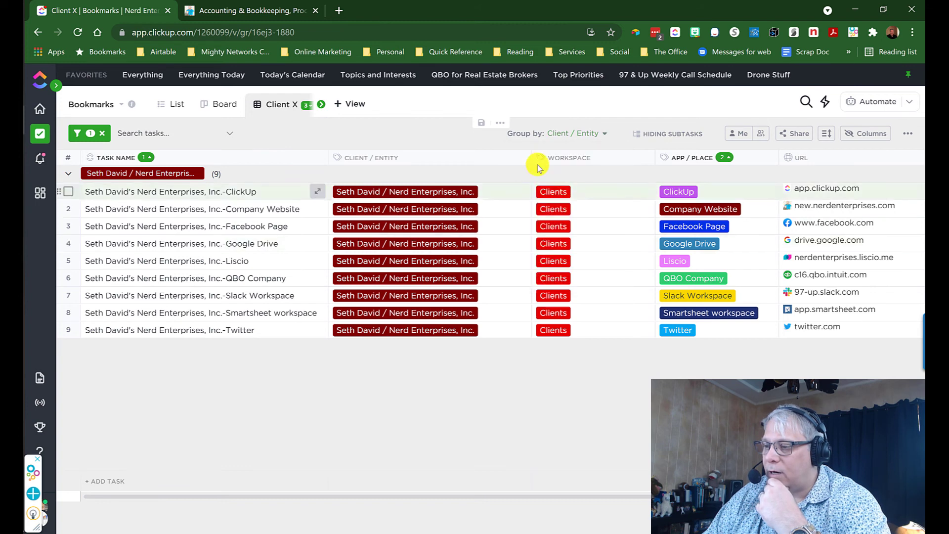